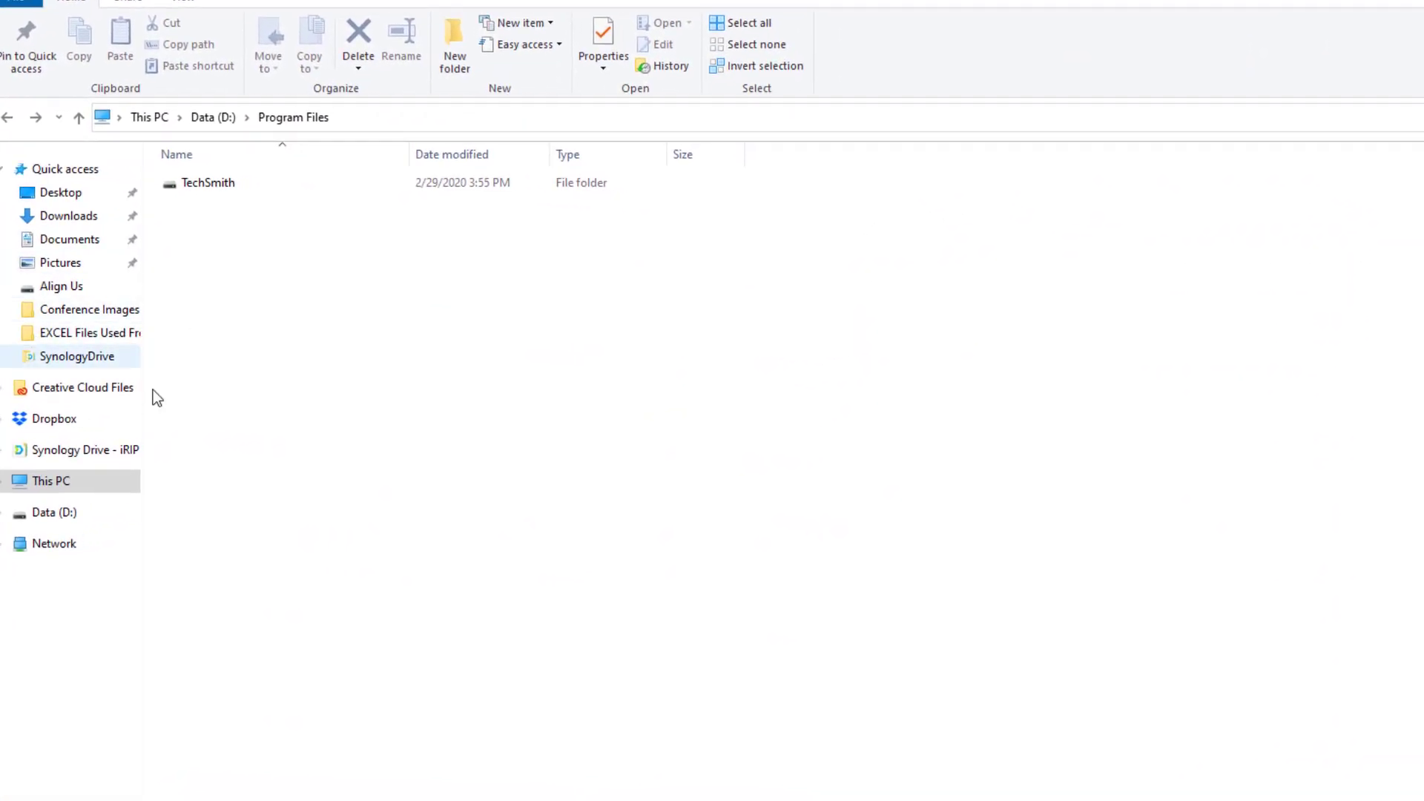
Show This PC's drive overview, with Windows (C:) at 53.3 GB free of 475 GB.
left_click(86, 480)
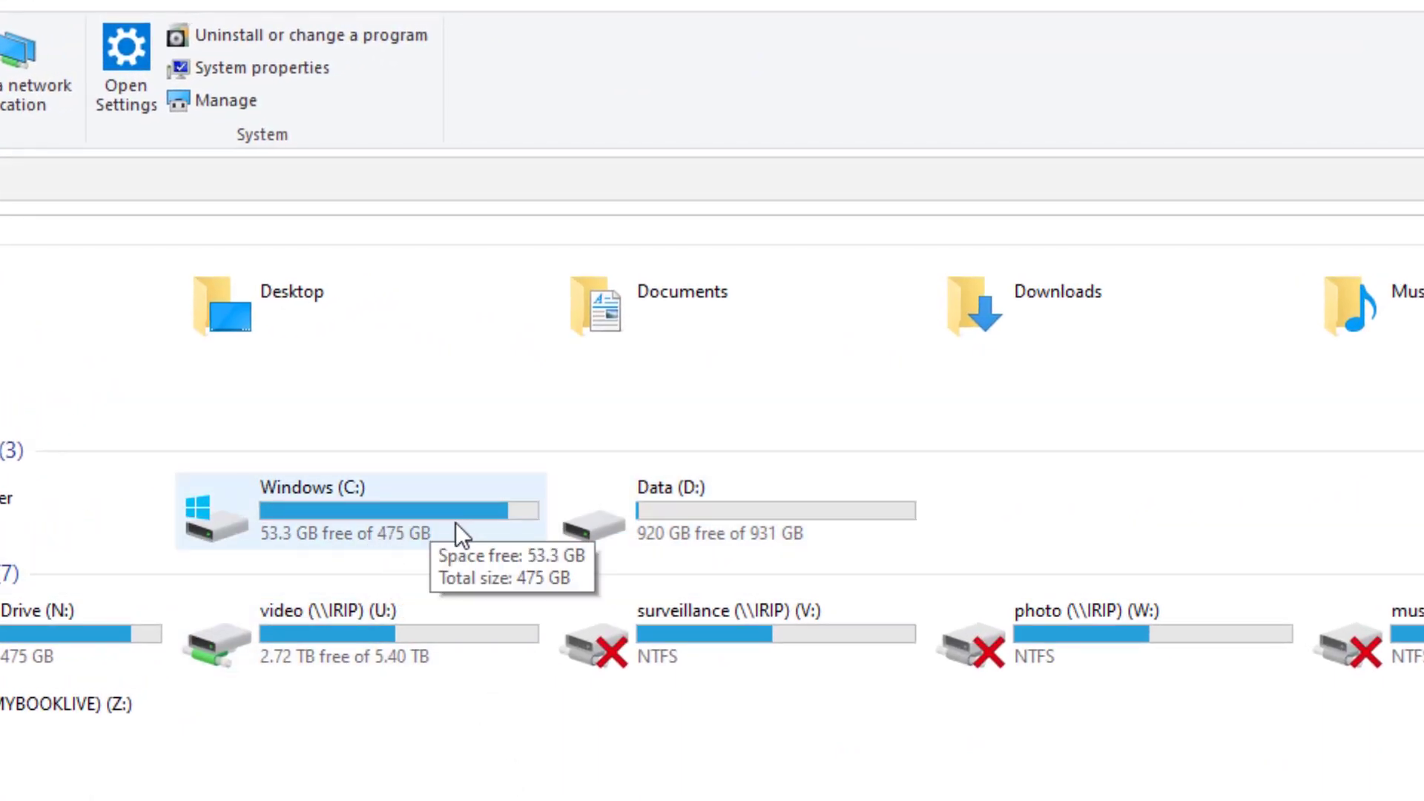
Check the free space on the Data (D:) and Windows (C:) drives.
left_click(680, 518)
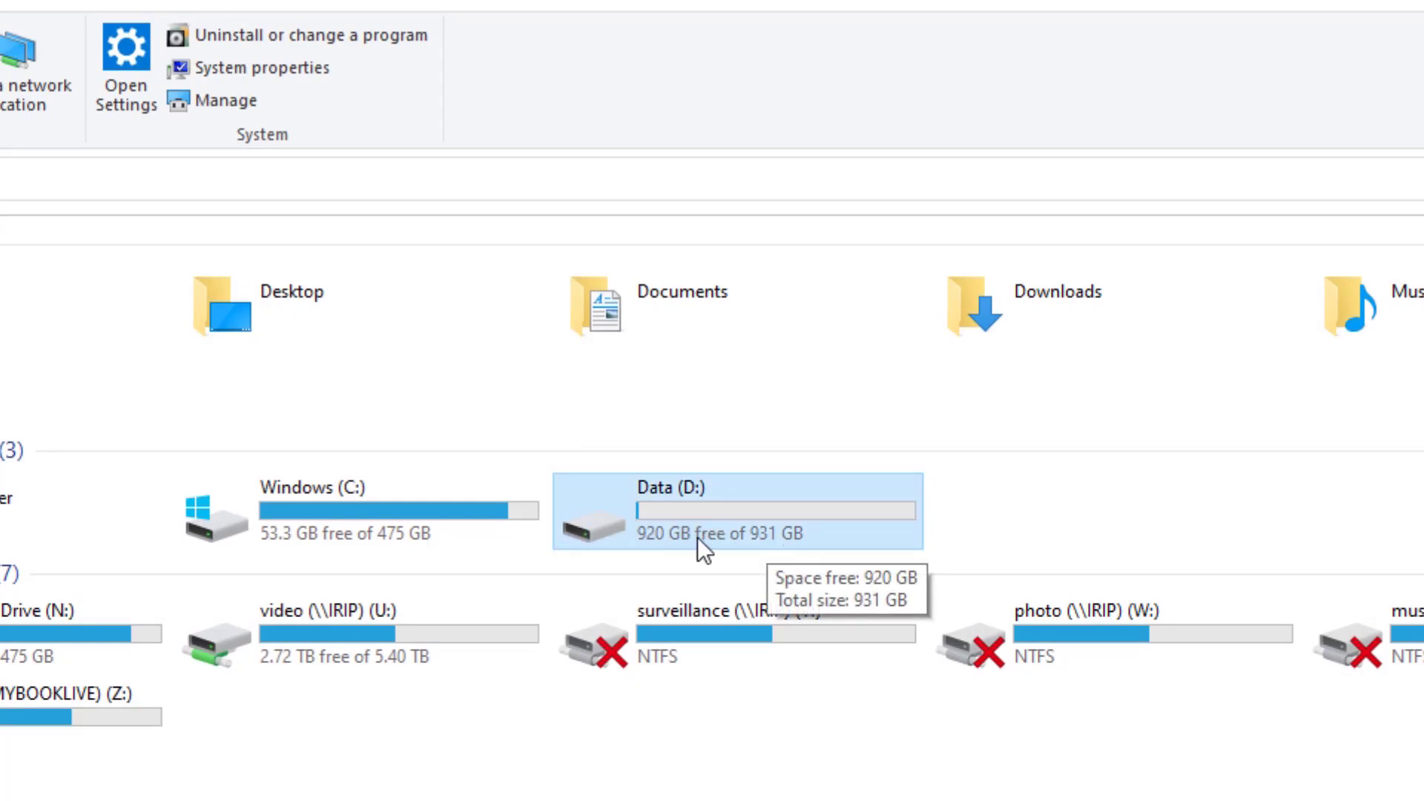
left_click(485, 510)
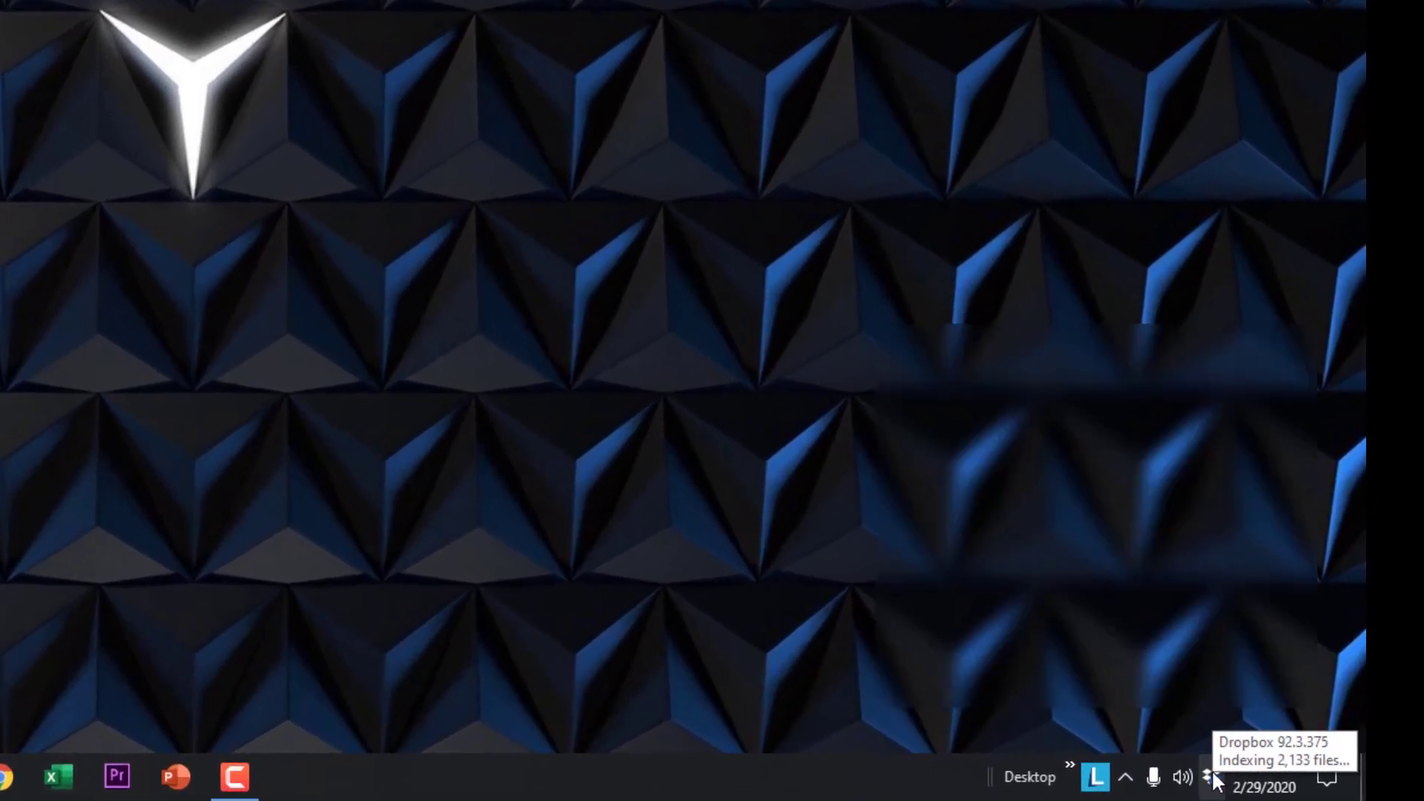
Open Dropbox Preferences from the tray icon's account menu.
left_click(1211, 776)
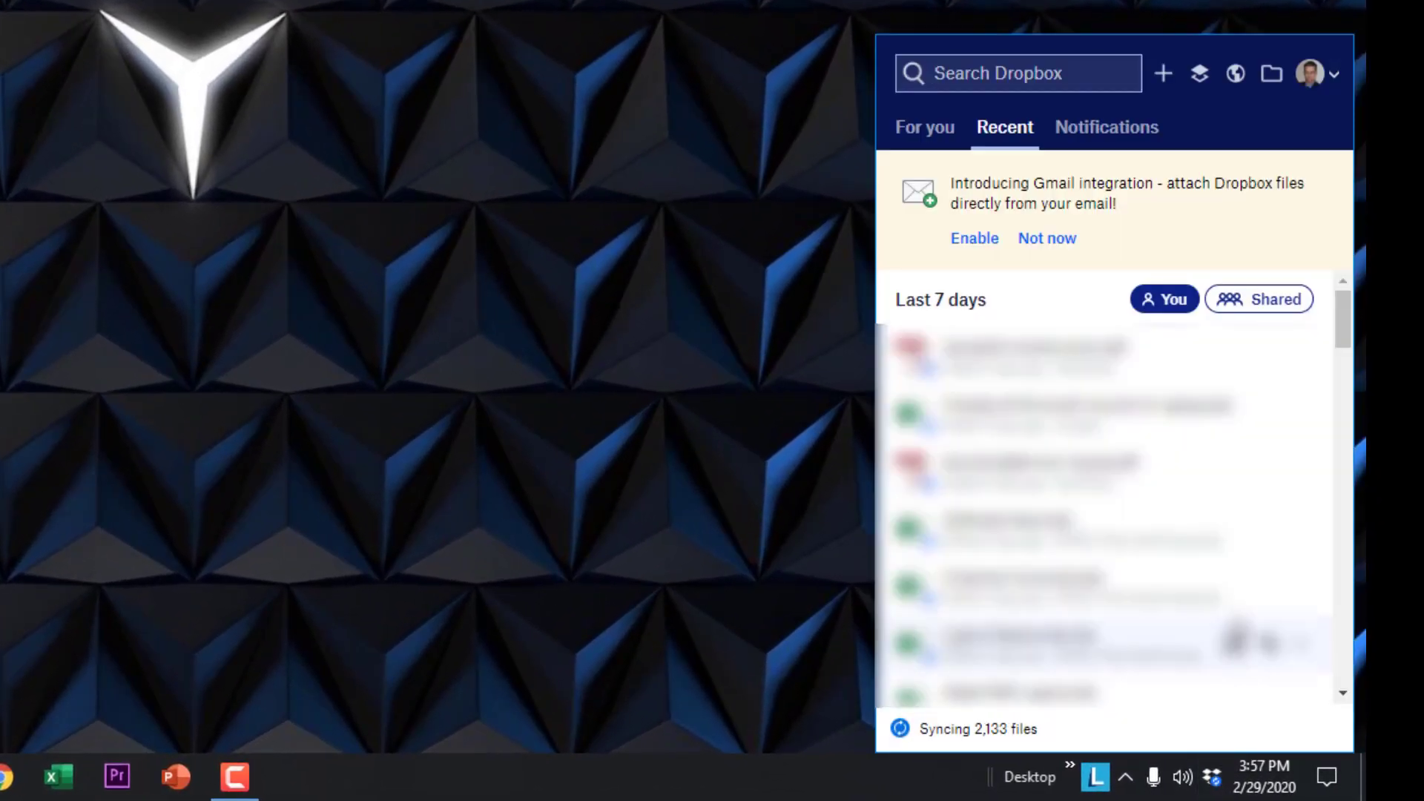
left_click(1325, 74)
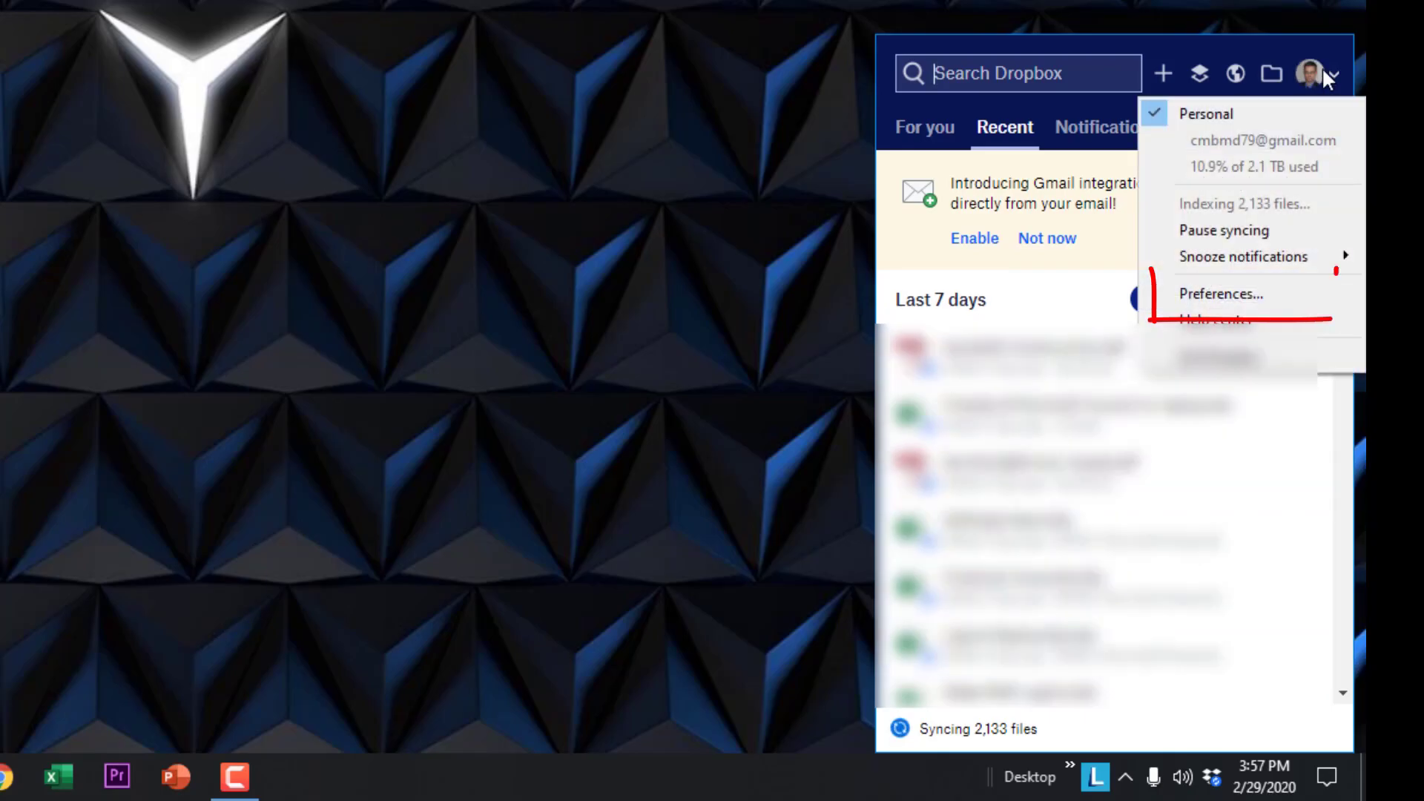
left_click(1221, 294)
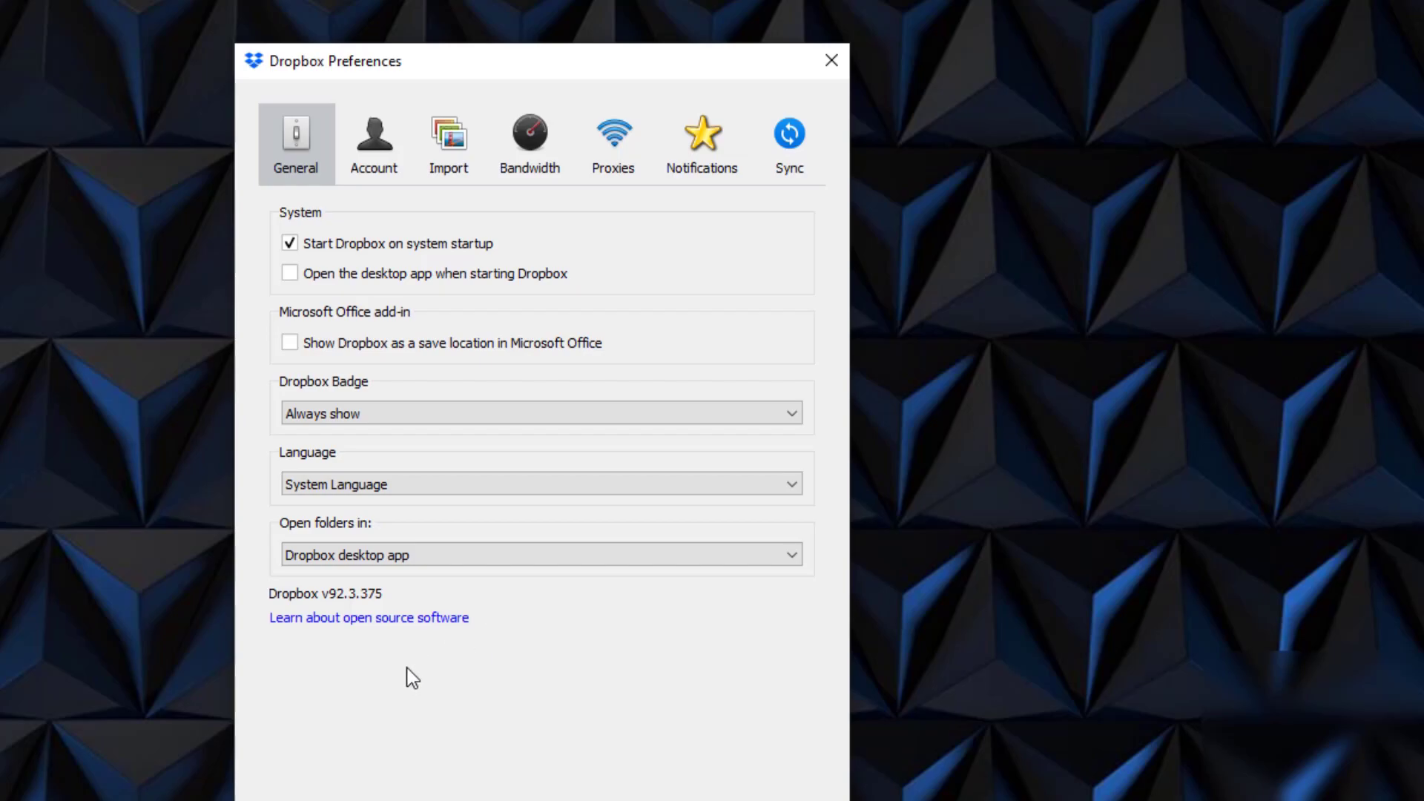
Show the Sync tab with the current Dropbox folder location.
left_click(801, 133)
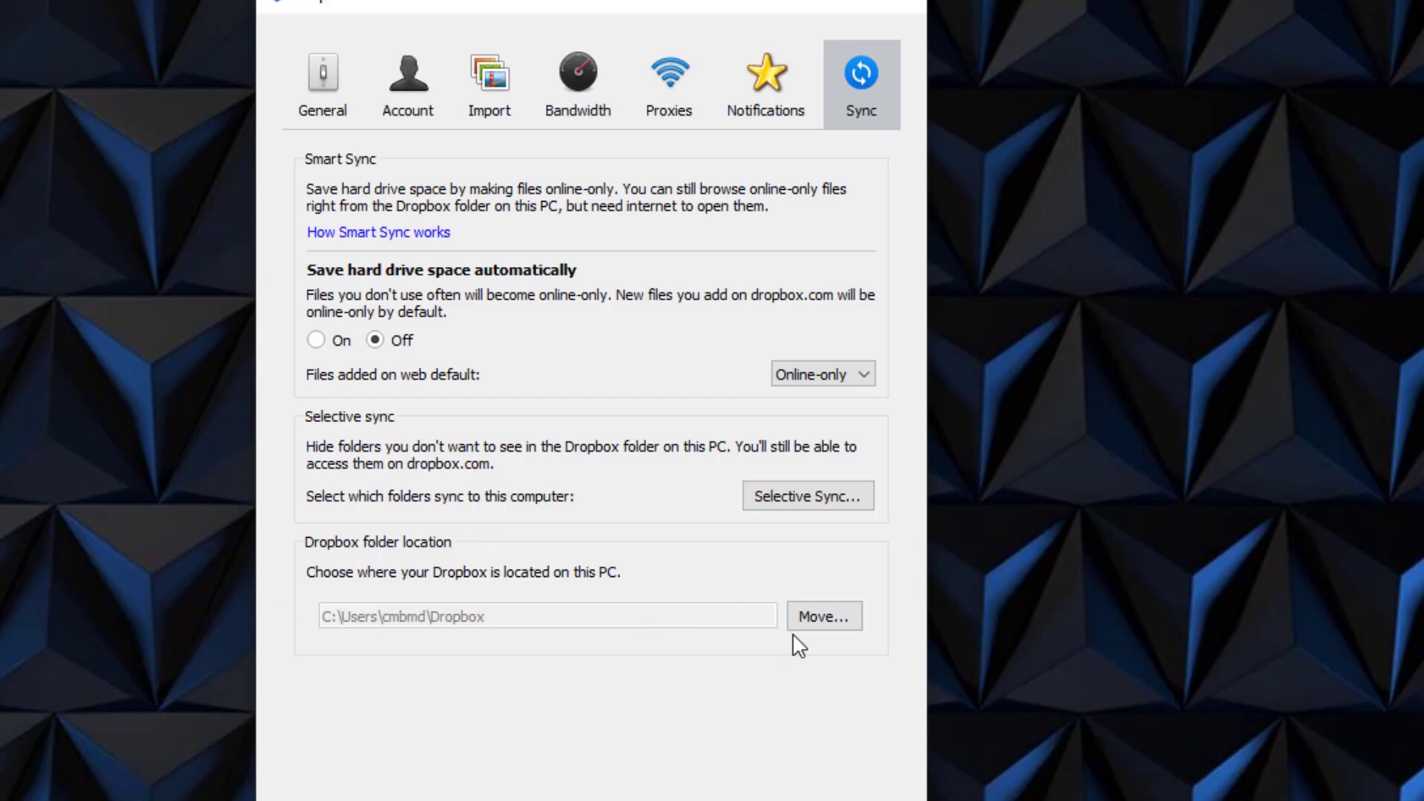
Pick Data (D:) under This PC as the Dropbox folder's new location.
left_click(842, 627)
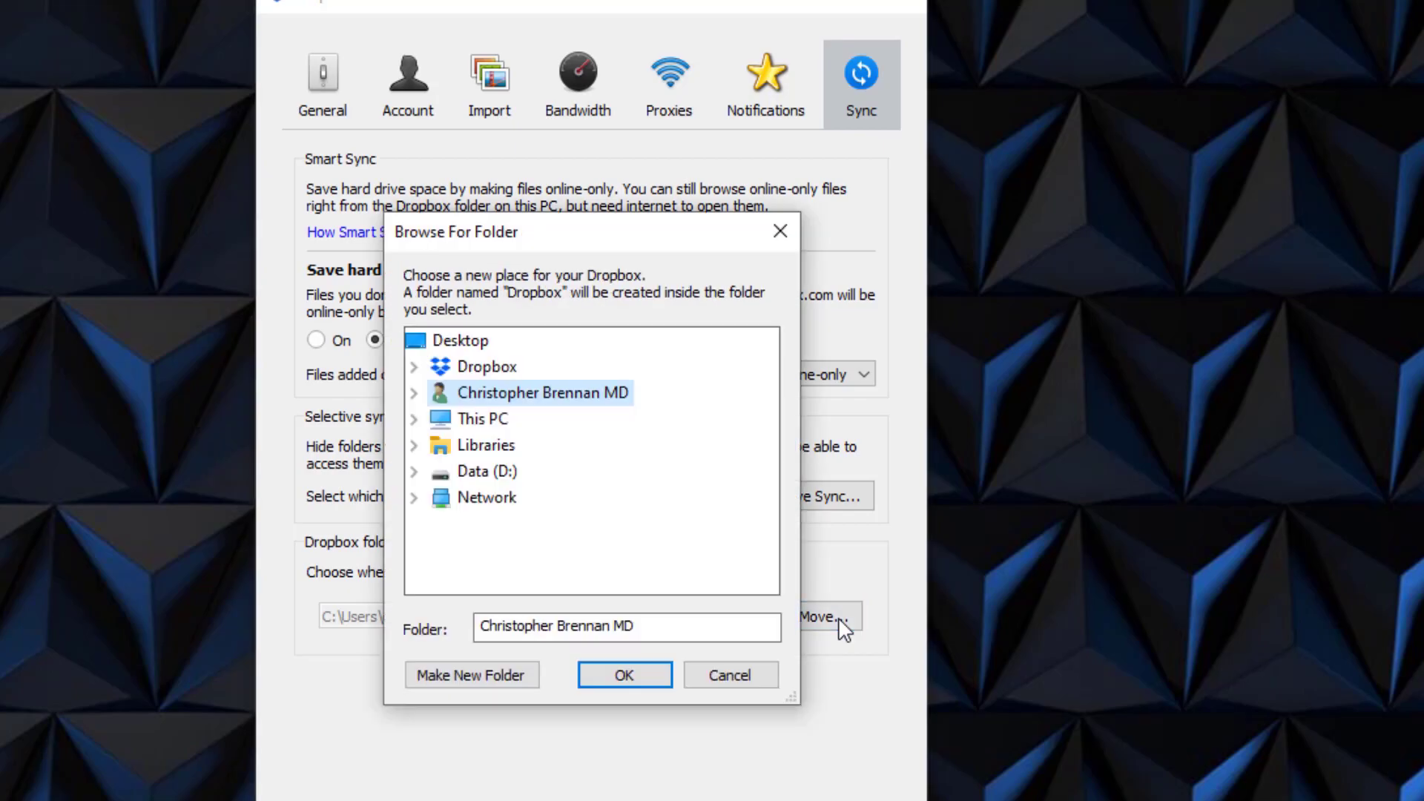
double_click(484, 419)
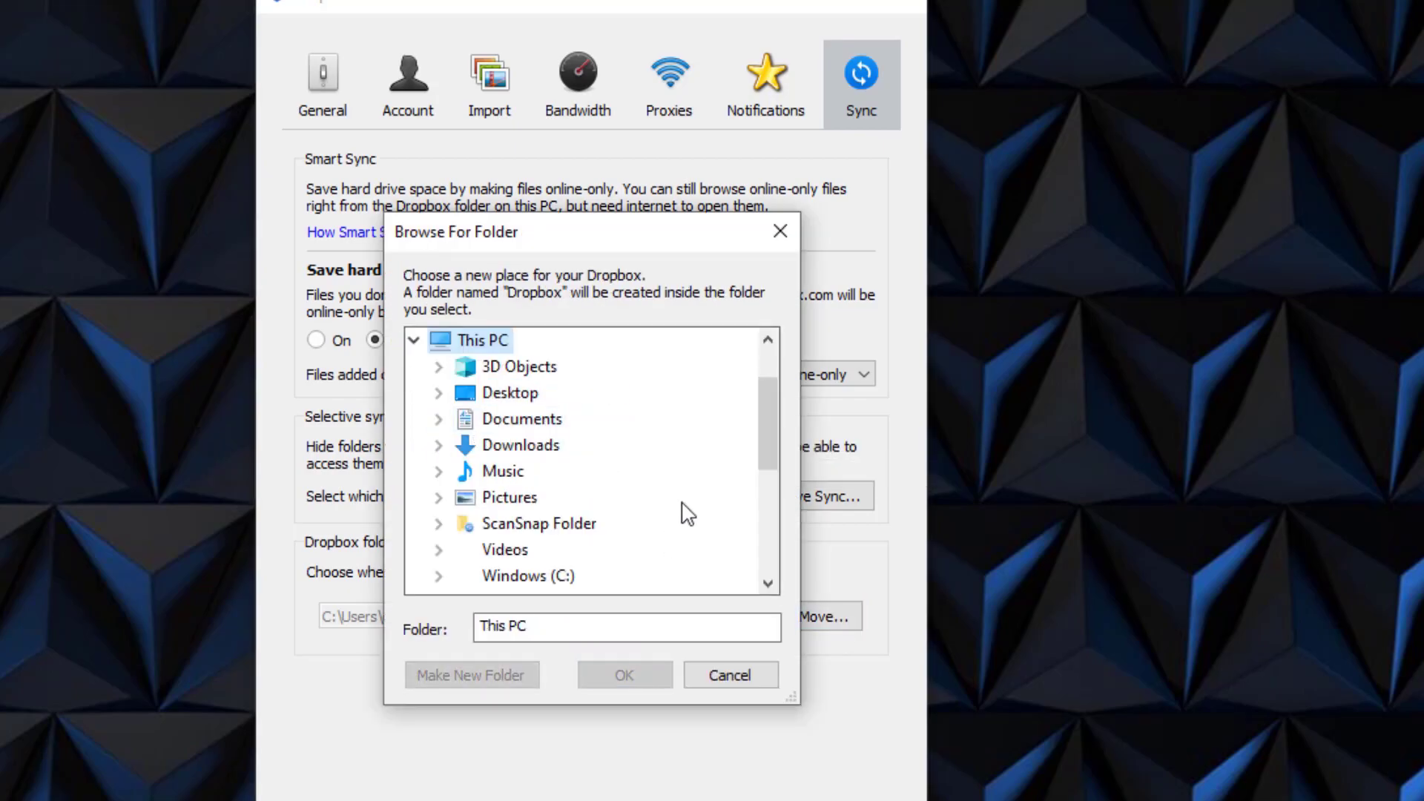
scroll(679, 515, "down", 3)
scroll(677, 515, "down", 3)
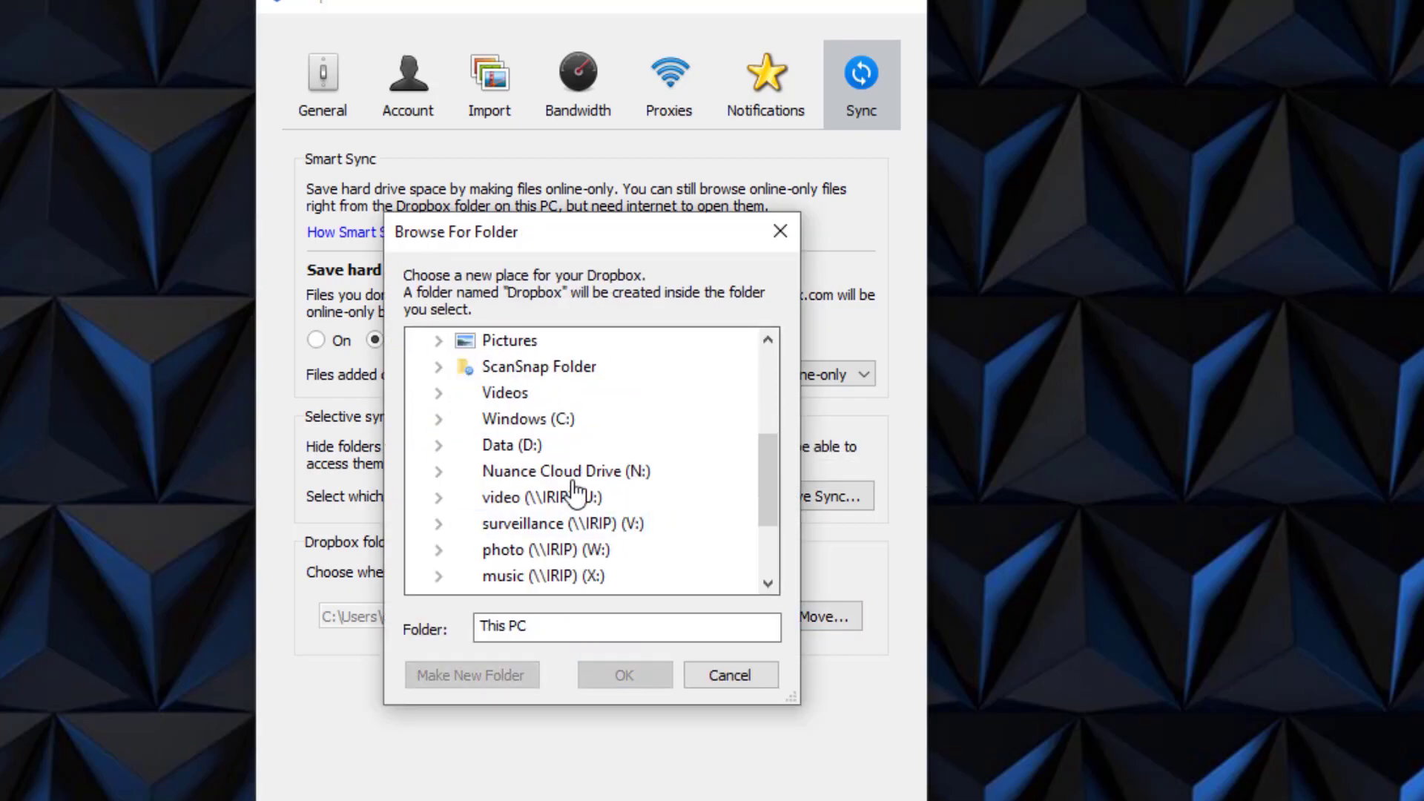
left_click(513, 443)
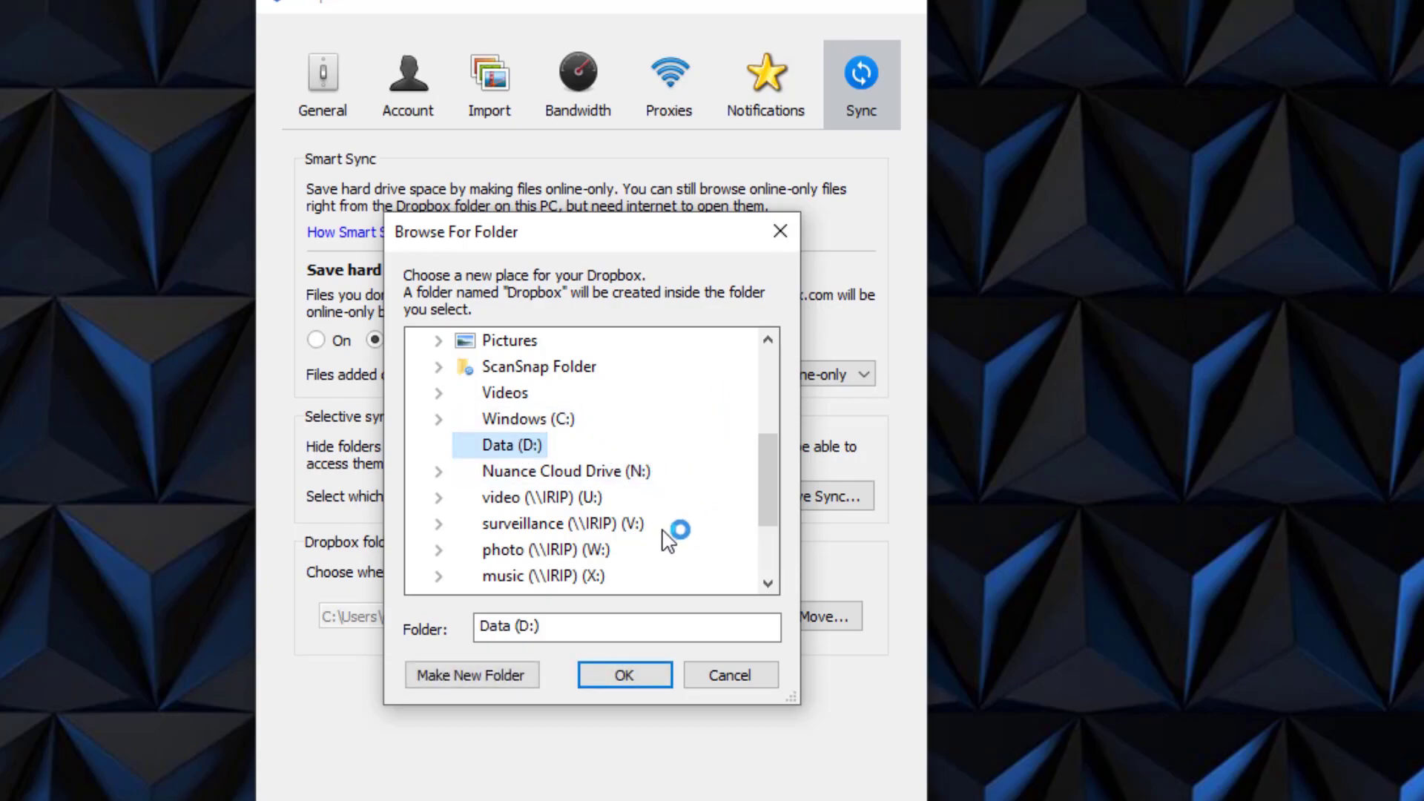
left_click(641, 678)
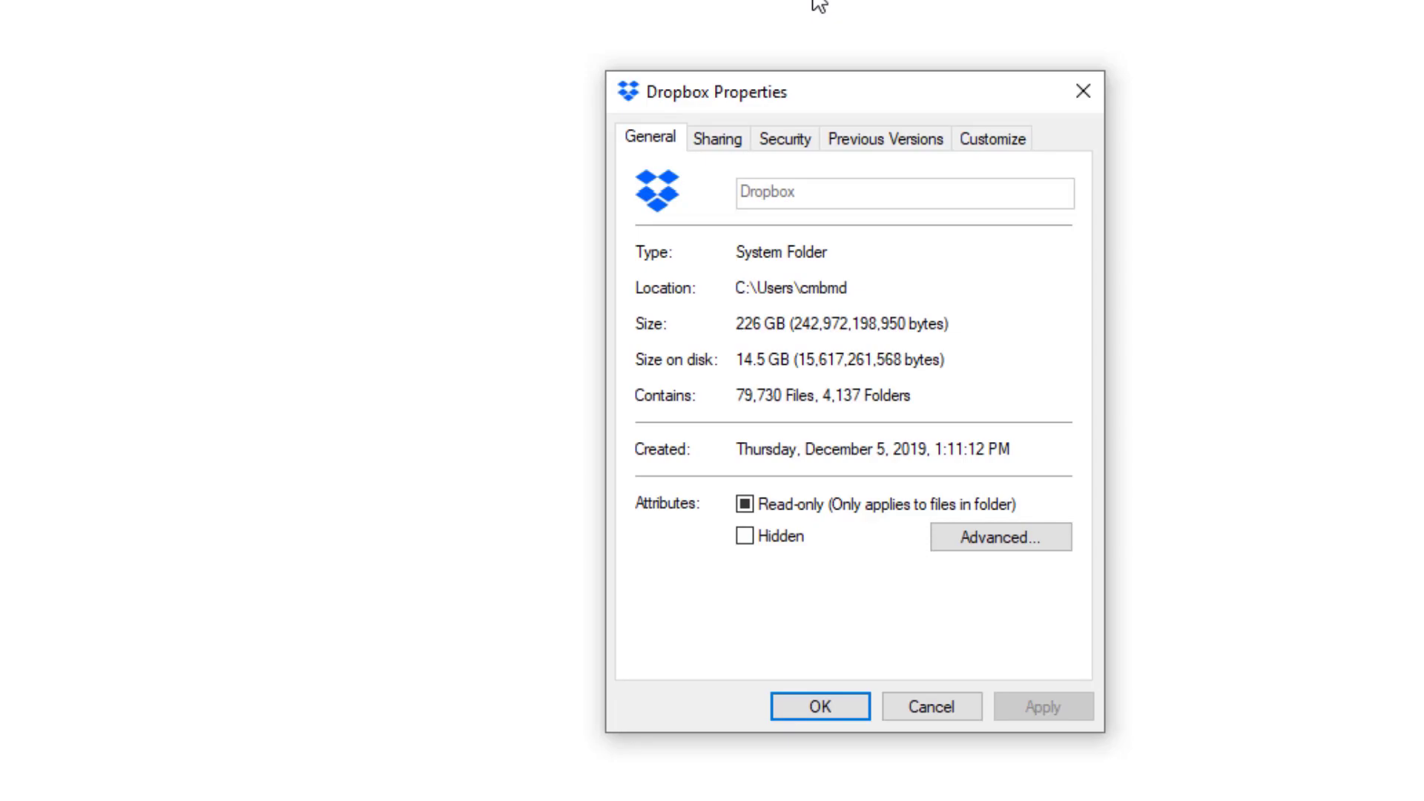
left_click(1081, 91)
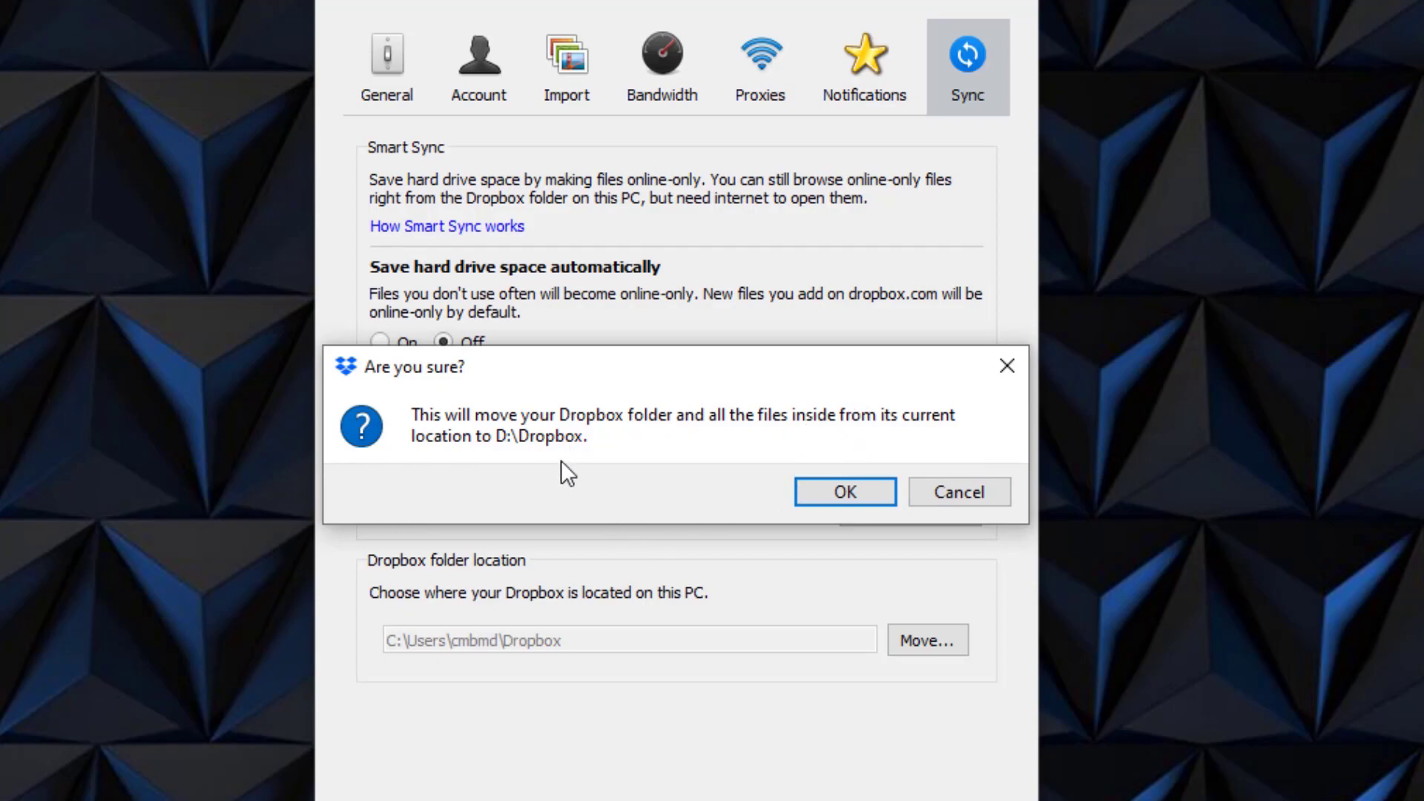
Confirm moving the Dropbox folder to D:\Dropbox.
left_click(838, 483)
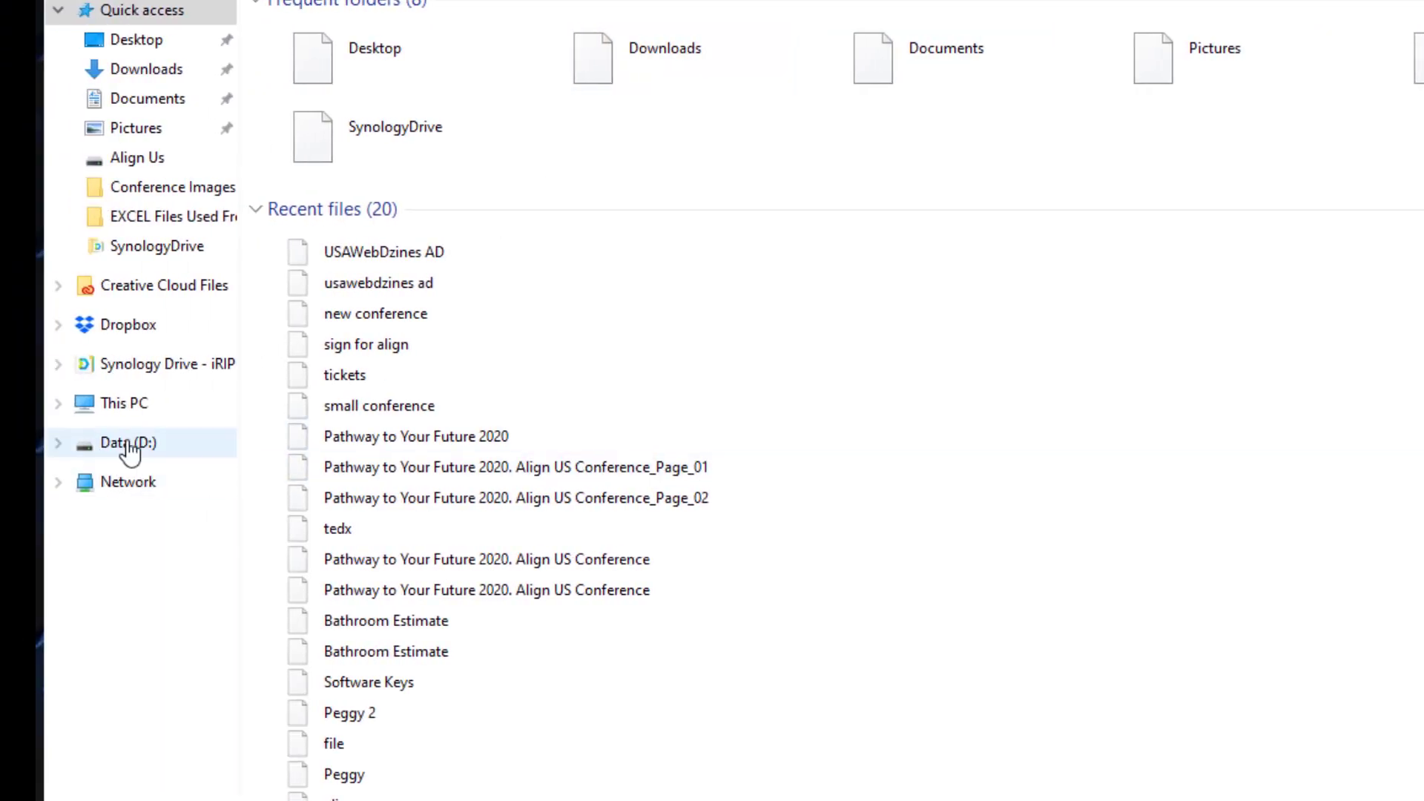
Open the new Dropbox folder on Data (D:).
left_click(33, 442)
left_click(326, 57)
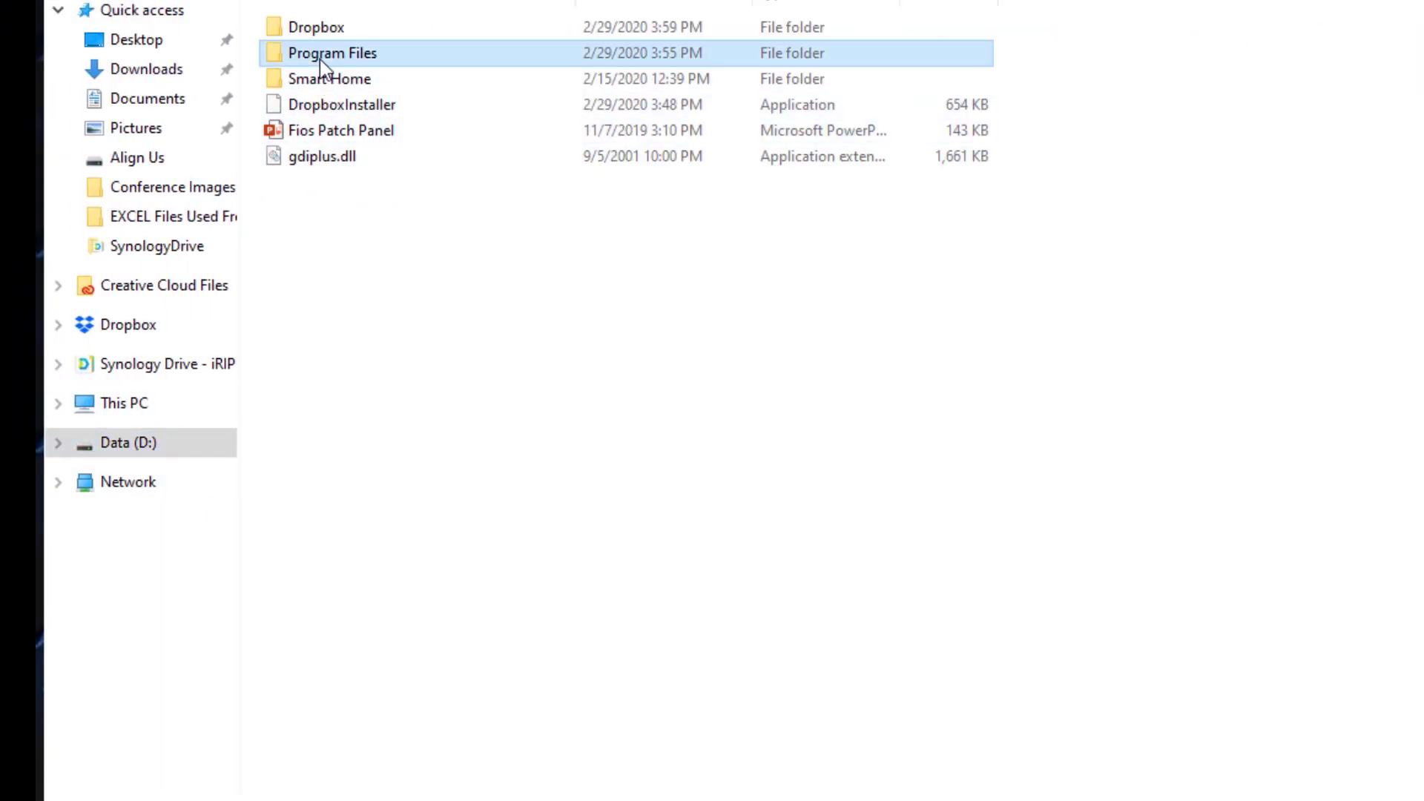
left_click(326, 57)
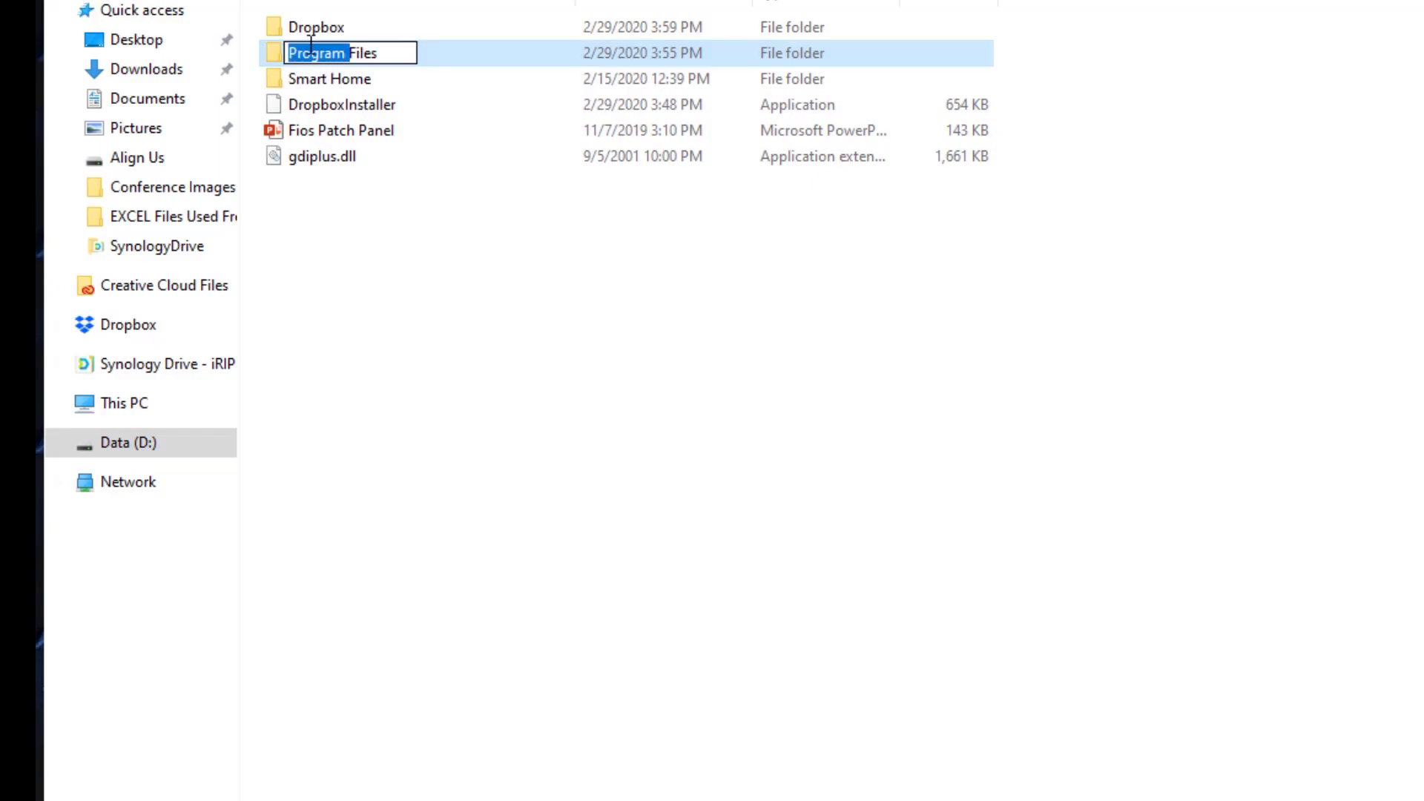
left_click(318, 29)
double_click(315, 28)
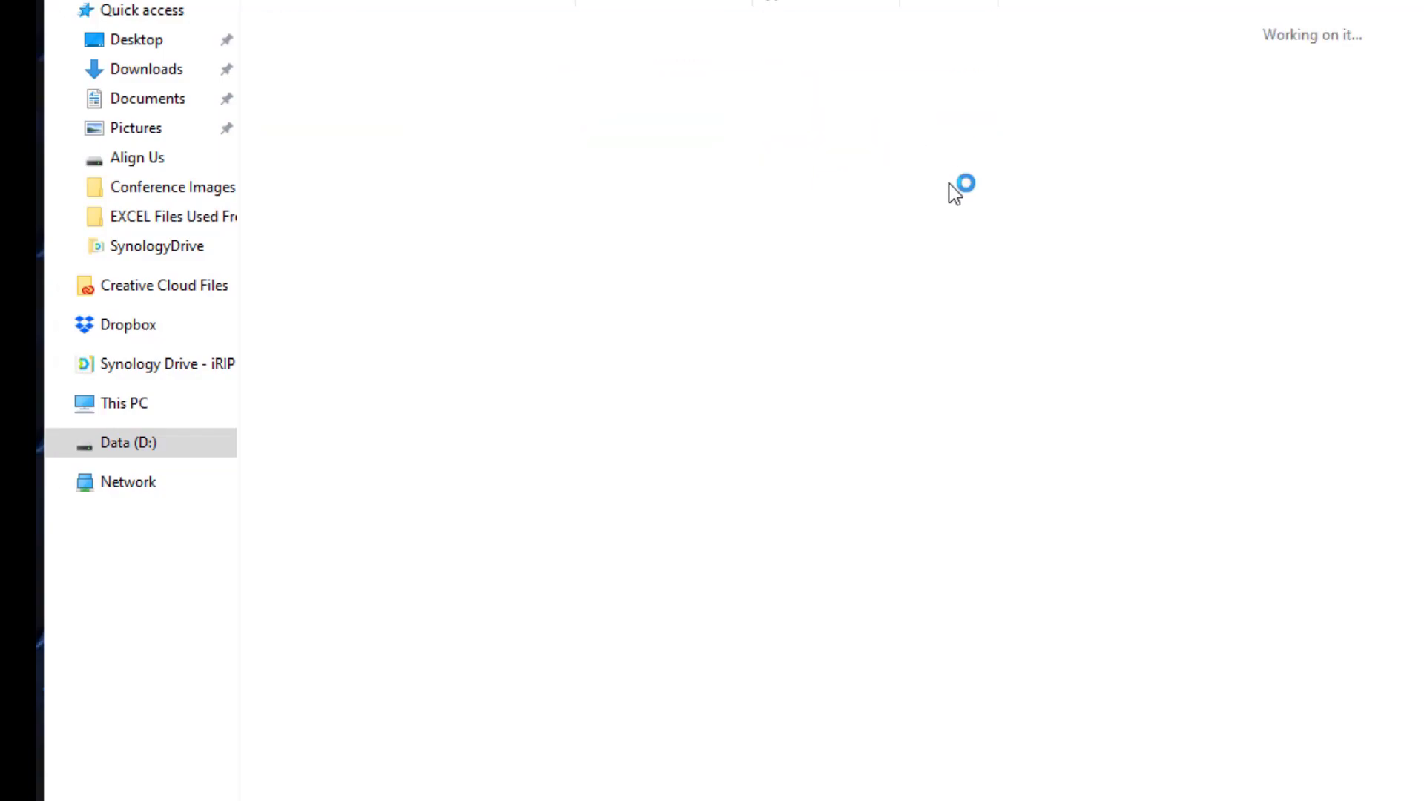